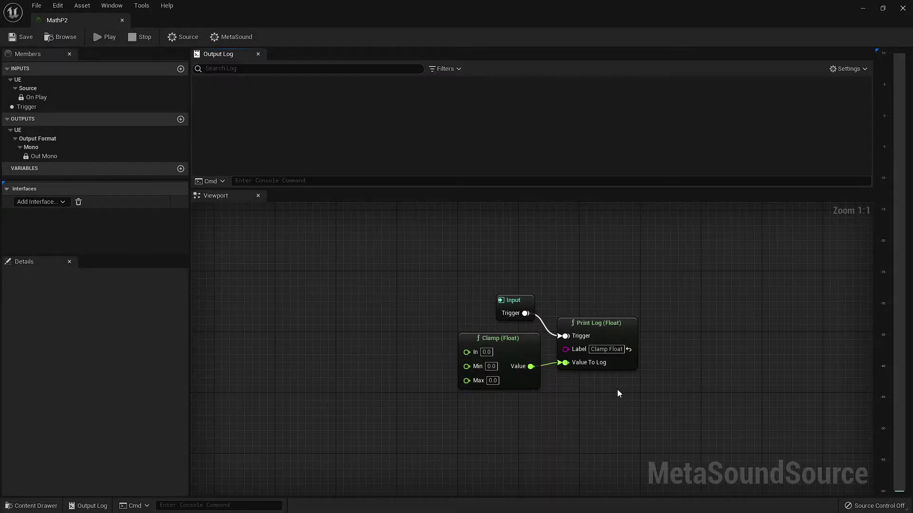
Set the Clamp node's Min to 1 and Max to 5
click(491, 367)
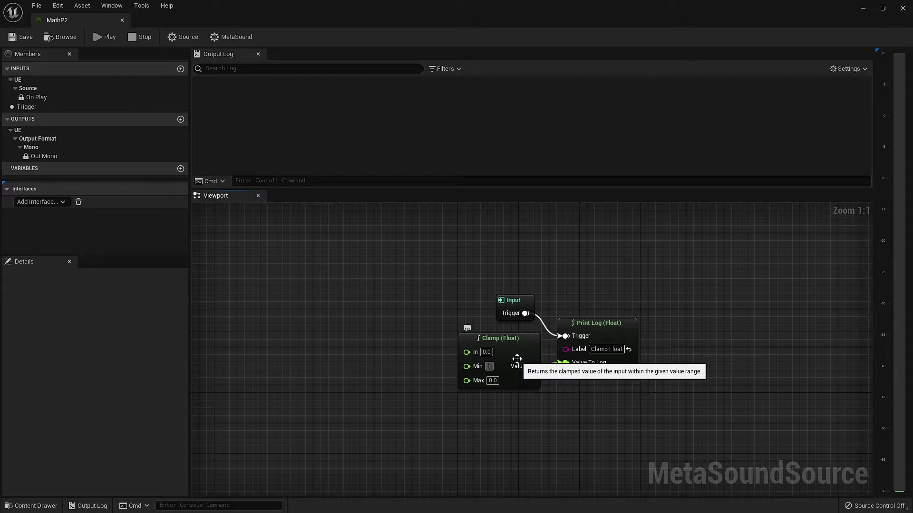
text(1)
key(Return)
click(493, 381)
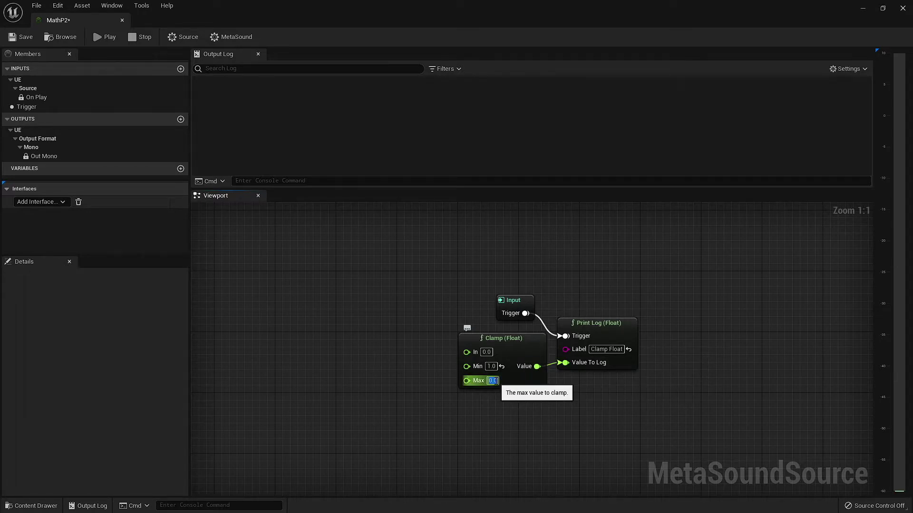
text(5)
Set Clamp In to 3, preview, and trigger to log the clamped value 3
click(485, 352)
text(3)
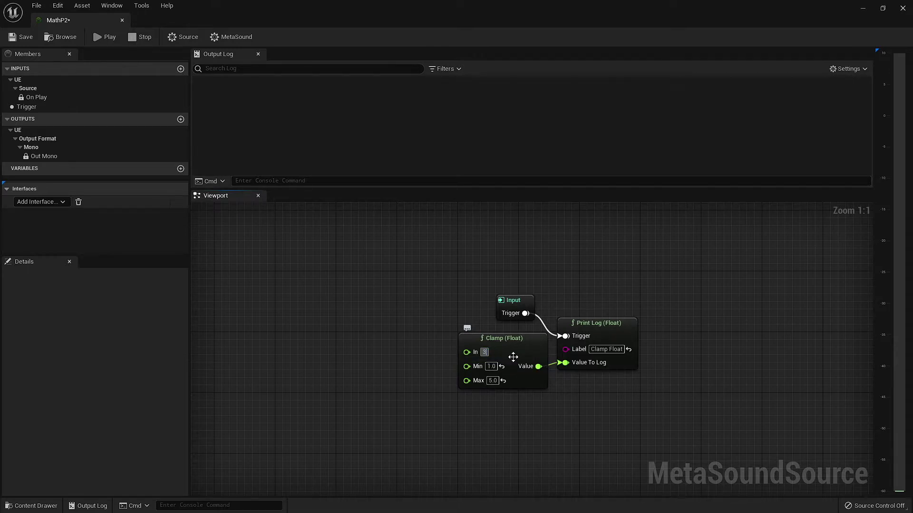
click(103, 37)
click(528, 301)
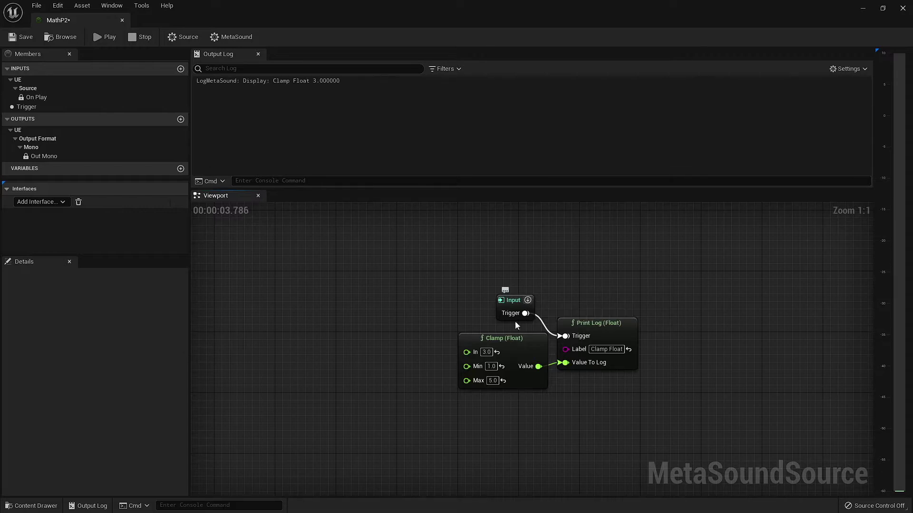
Set Clamp In to 0, replay, and trigger to log the clamped value 1
click(485, 352)
text(0)
click(463, 314)
click(102, 36)
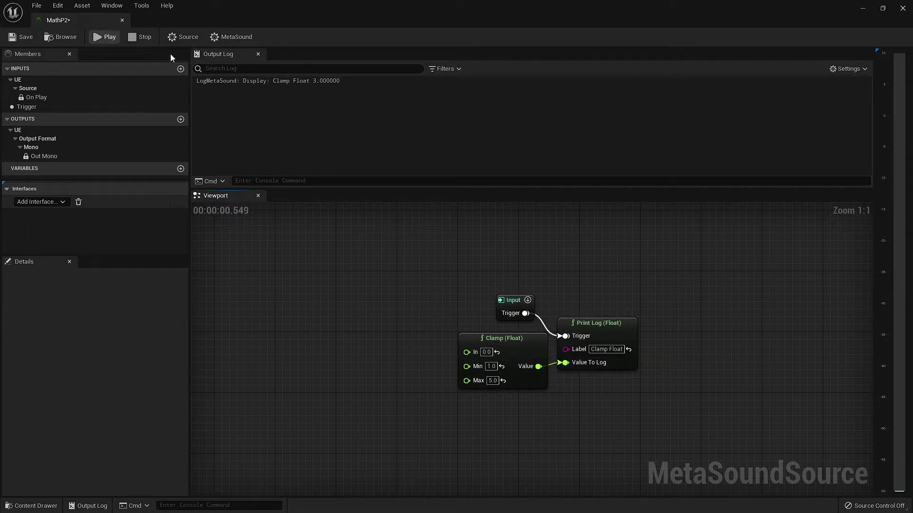
click(527, 300)
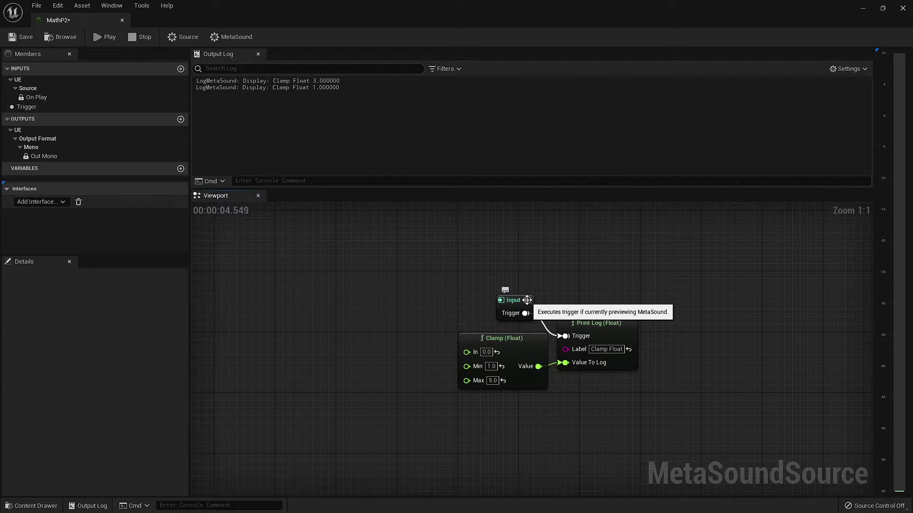
Set Clamp In to 10, replay, and trigger to log the clamped value 5
click(486, 351)
text(1)
key(Return)
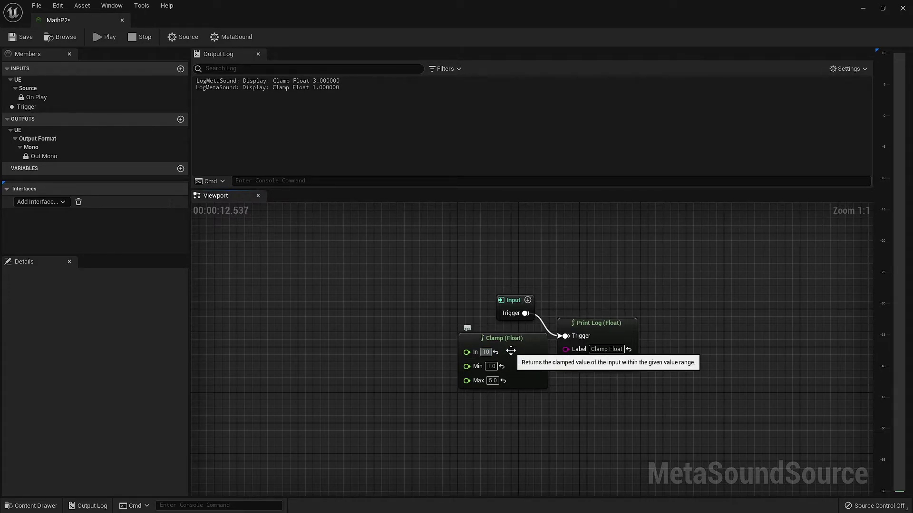
click(103, 37)
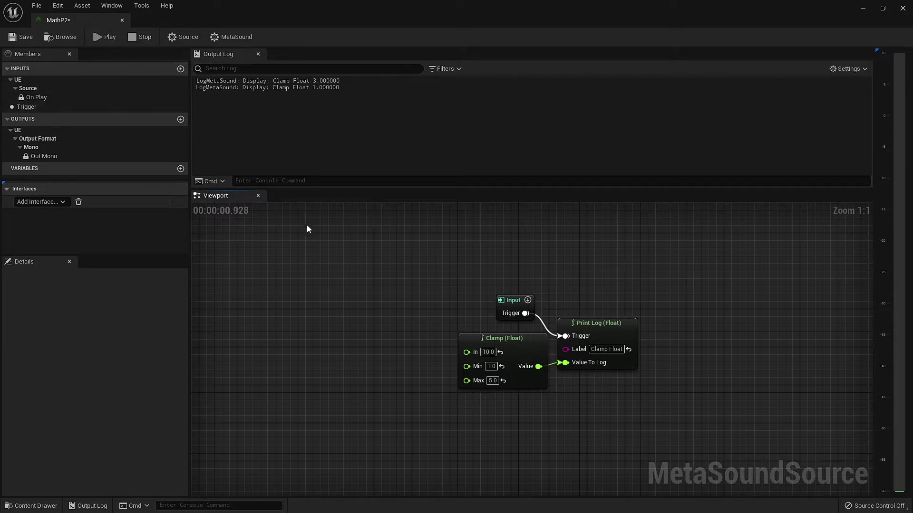
click(528, 300)
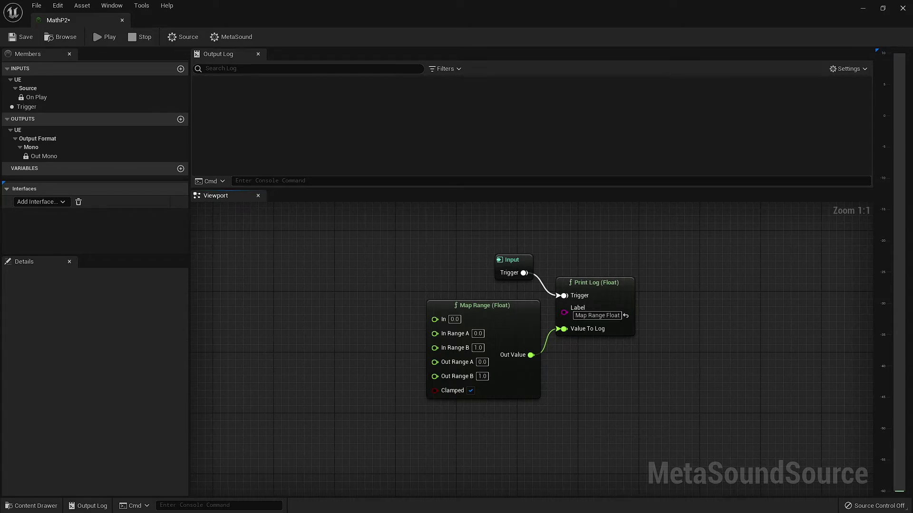
Set the Map Range node's In Range B to 5 and Out Range B to 10
click(479, 348)
text(5)
click(482, 376)
text(10)
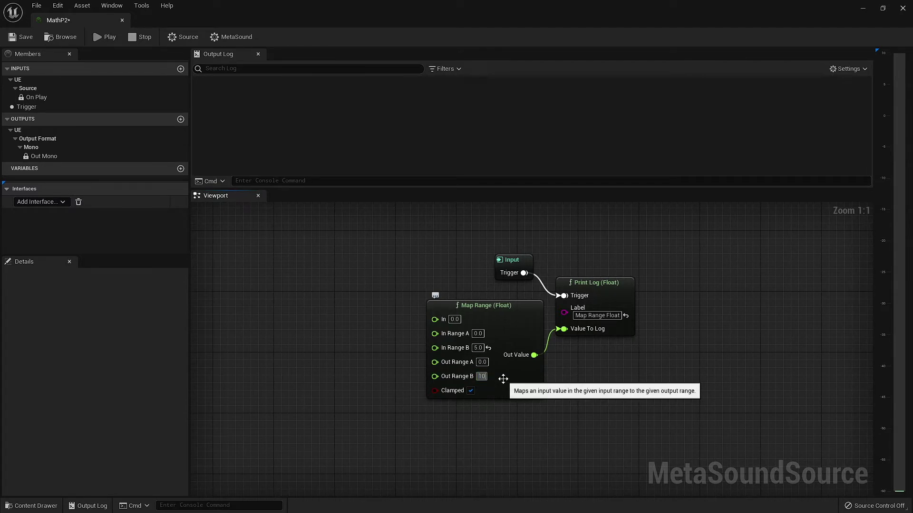
key(Return)
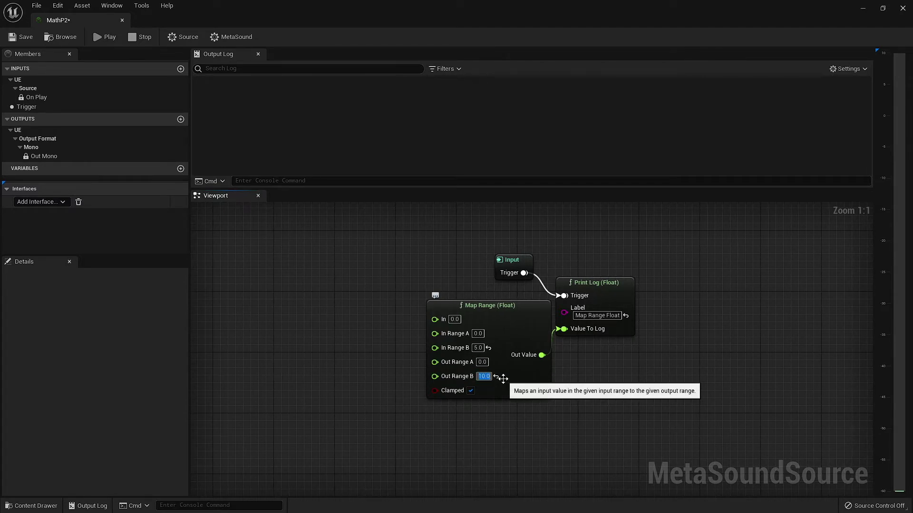
Set Map Range In to 5, preview, and trigger to log the mapped value
click(106, 38)
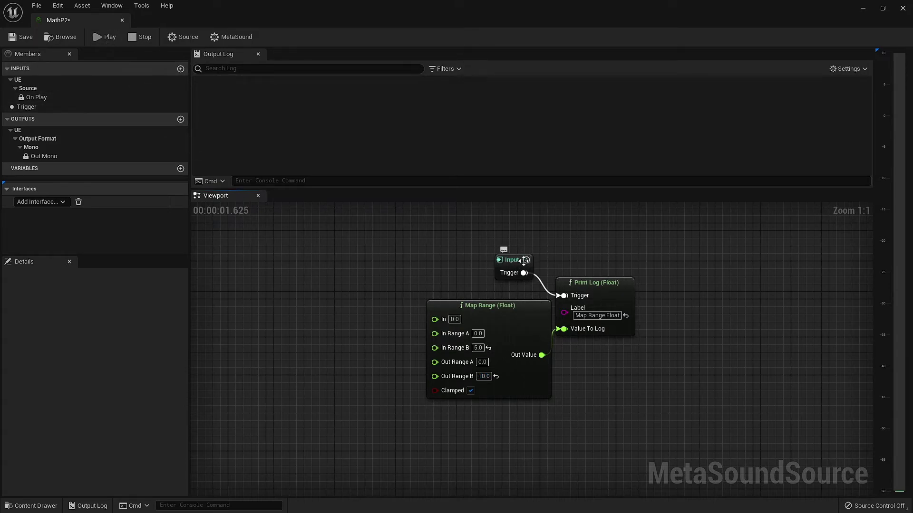
click(455, 319)
text(5)
click(105, 37)
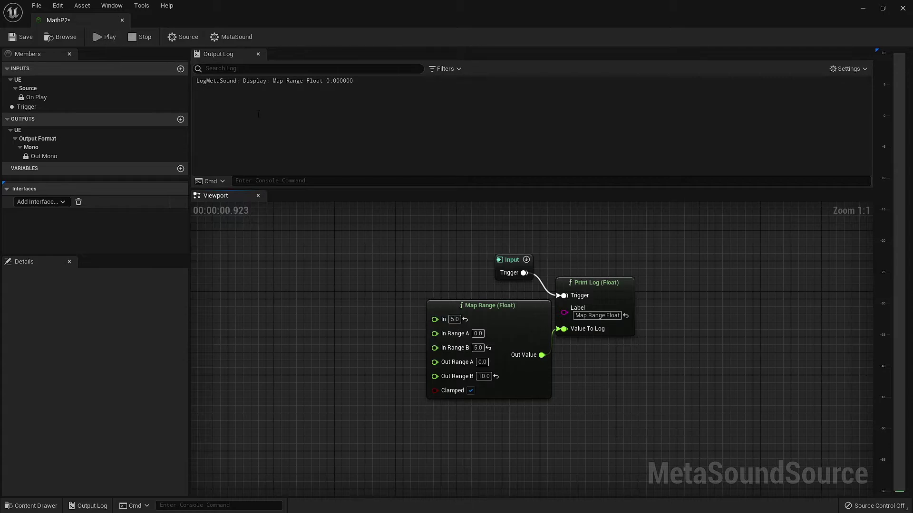
click(526, 259)
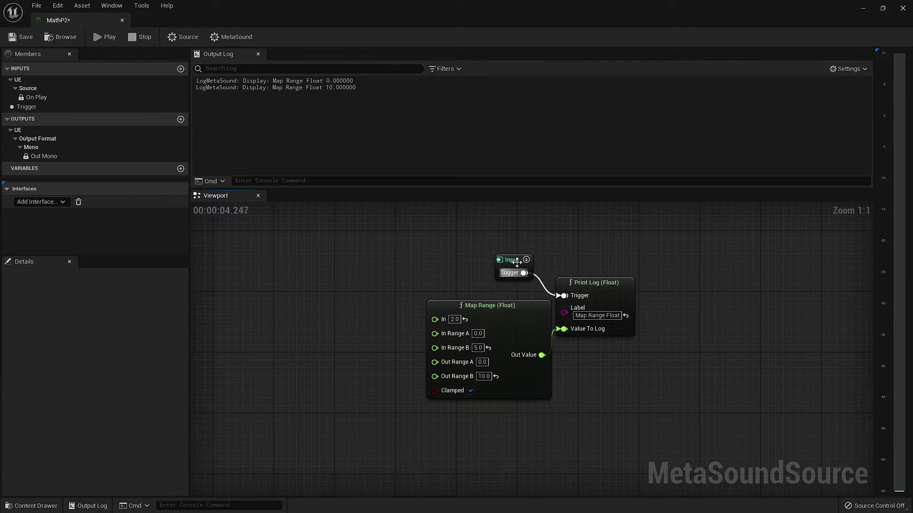
click(525, 259)
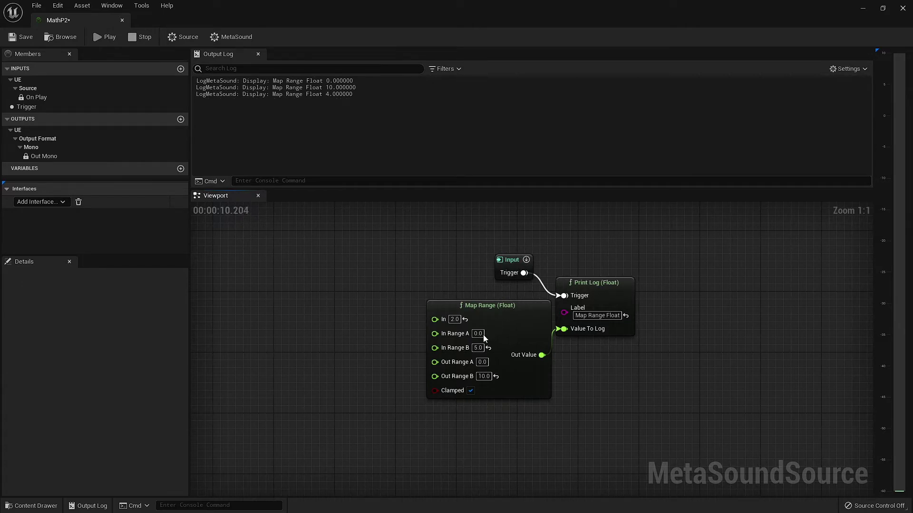
Set Map Range In to 4, replay, and trigger to log the mapped value
click(455, 319)
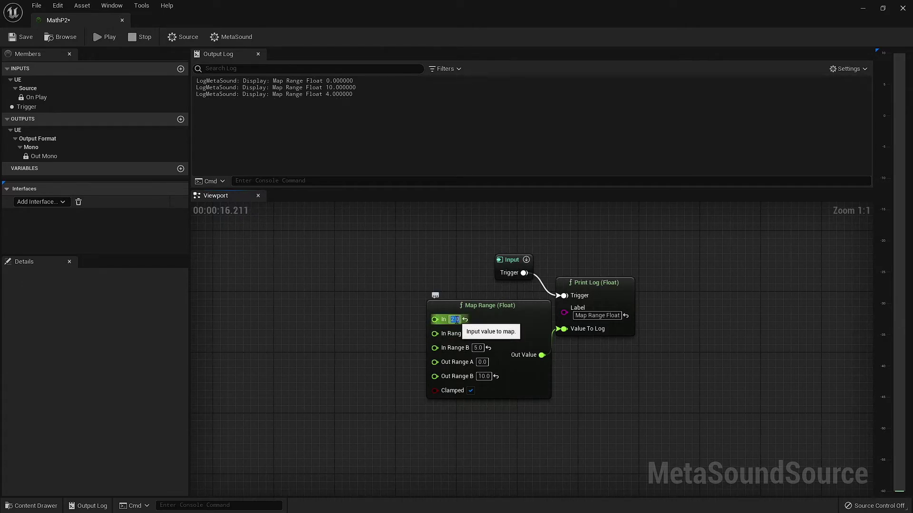
text(4)
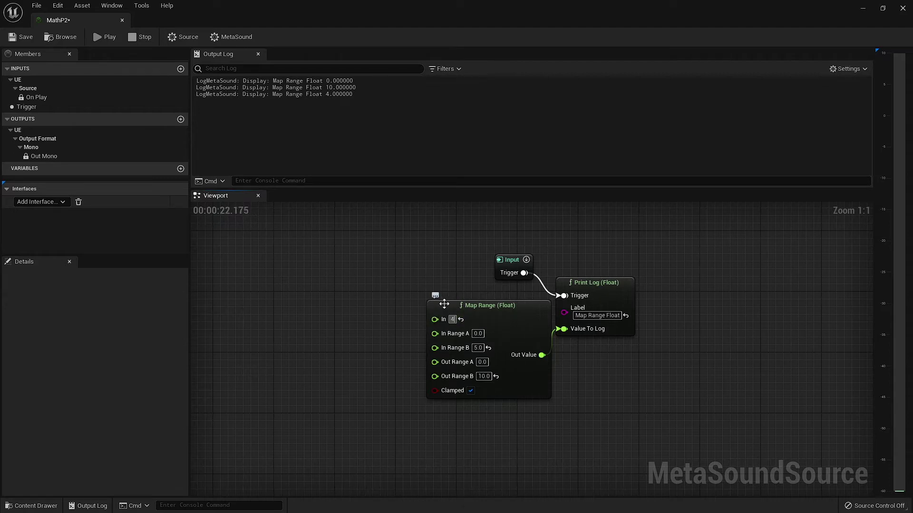
click(105, 36)
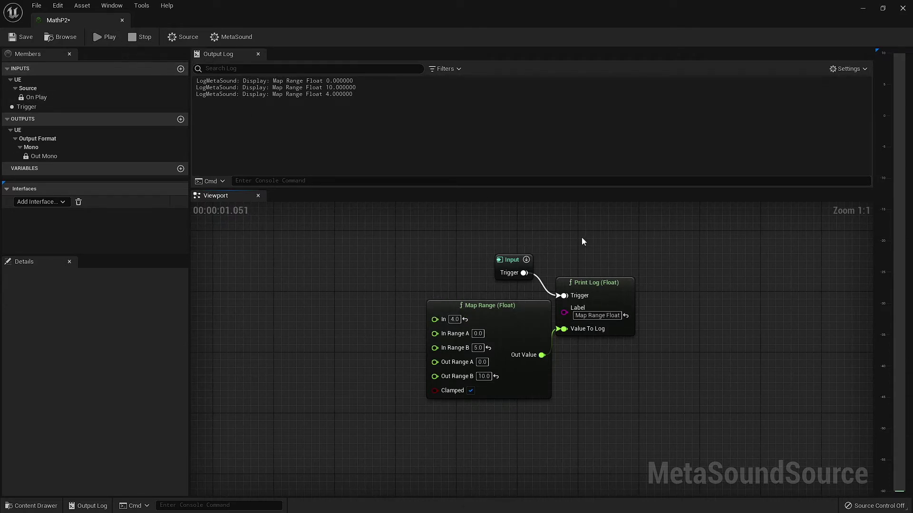
click(527, 259)
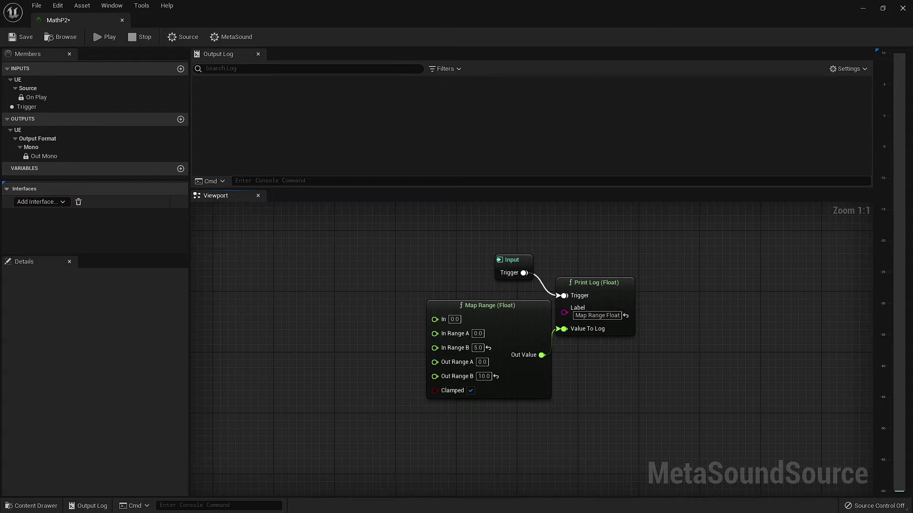
Set Map Range In to 7, preview, and trigger to log the clamped result 10.000000
click(455, 320)
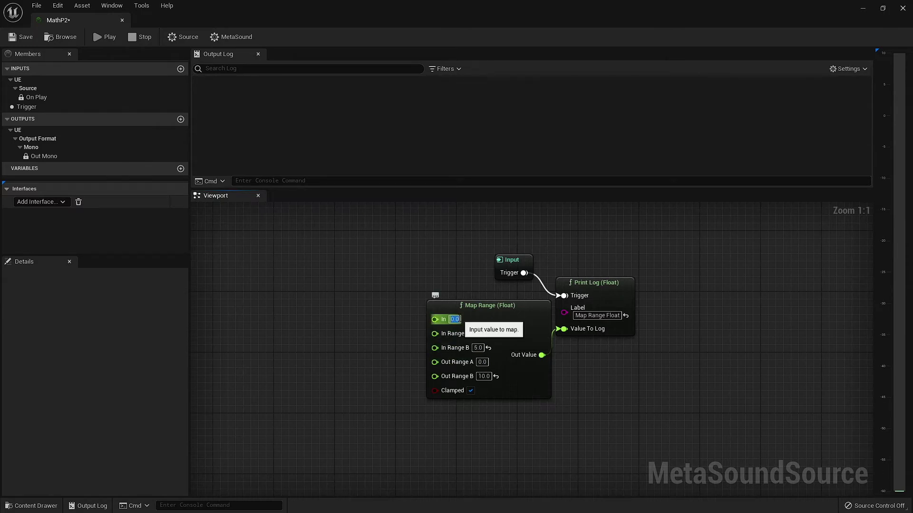
text(7)
key(Return)
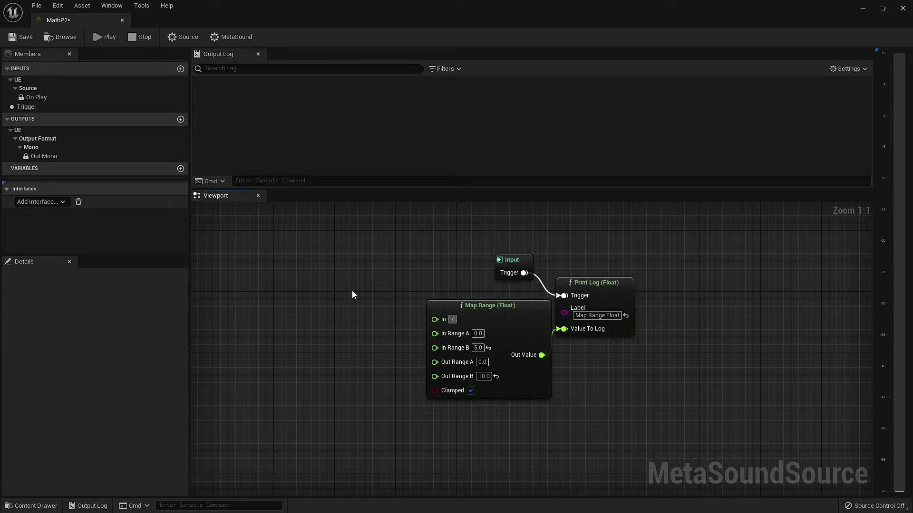
click(101, 33)
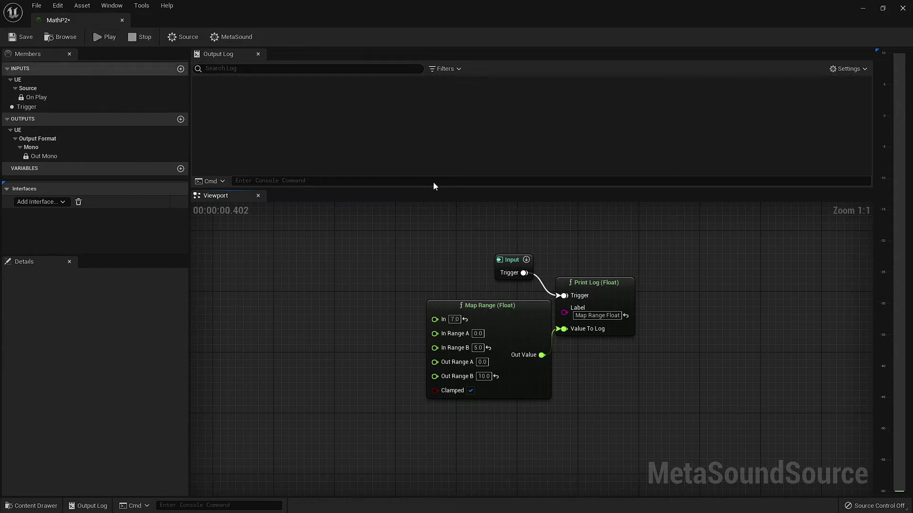
click(526, 259)
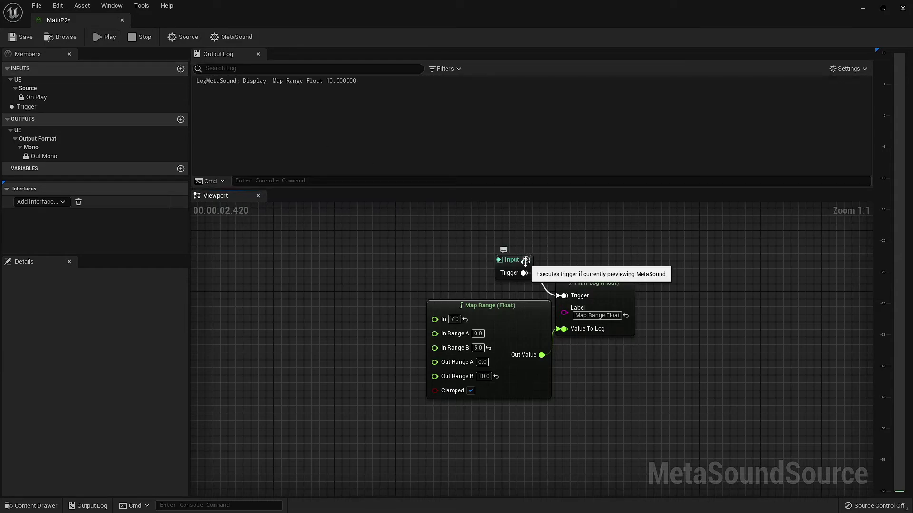
Turn off Clamped, replay, and trigger to log the unclamped result 14.000000
click(471, 391)
click(110, 41)
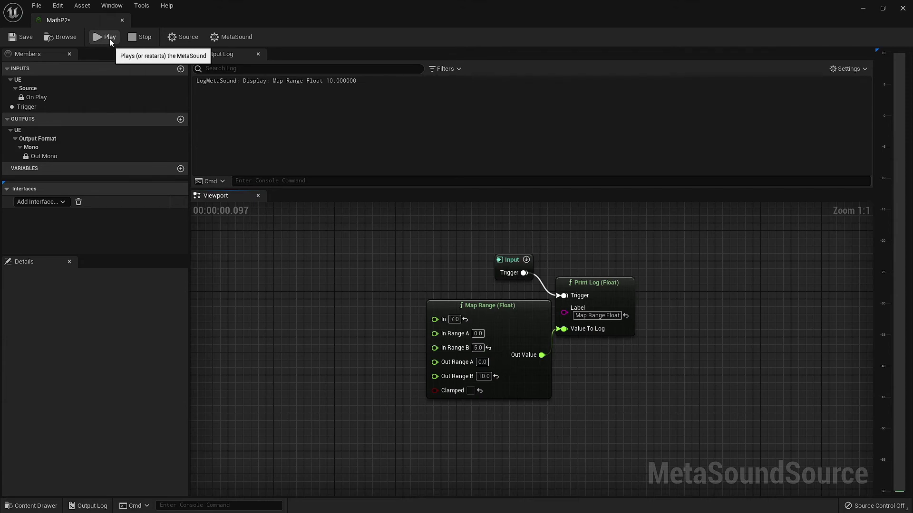
click(527, 259)
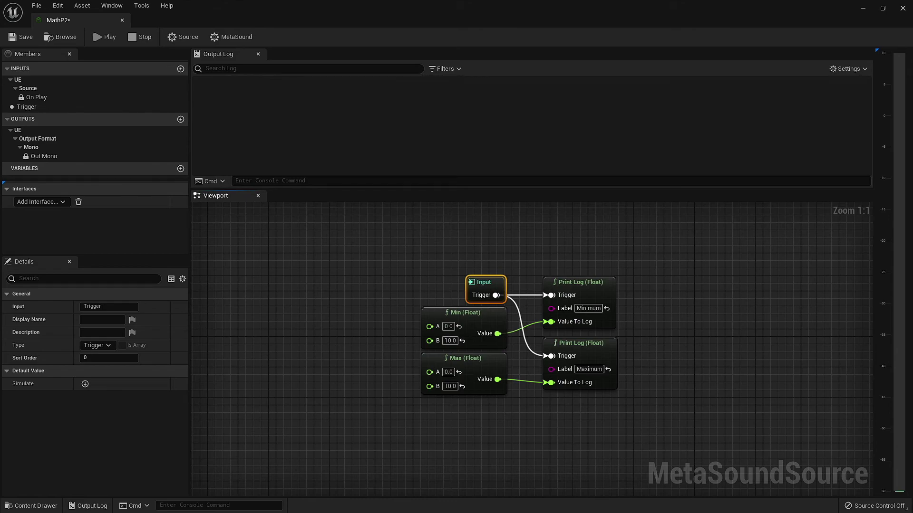
Preview and trigger the Min/Max graph, then select the logged Maximum and Minimum lines
click(110, 41)
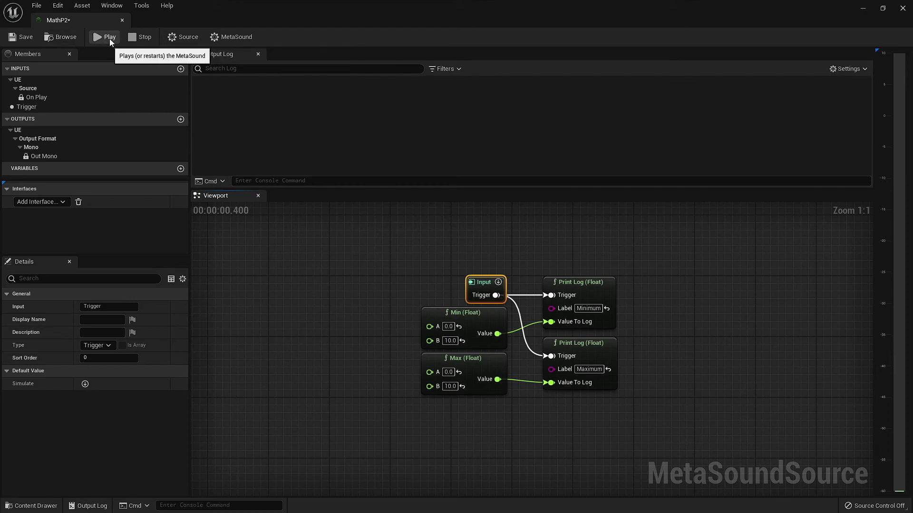
click(497, 282)
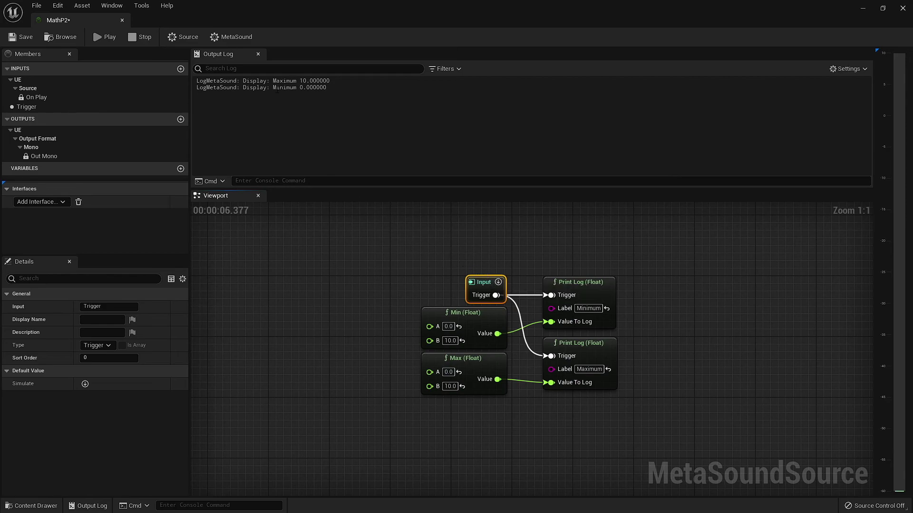
drag(196, 81, 327, 88)
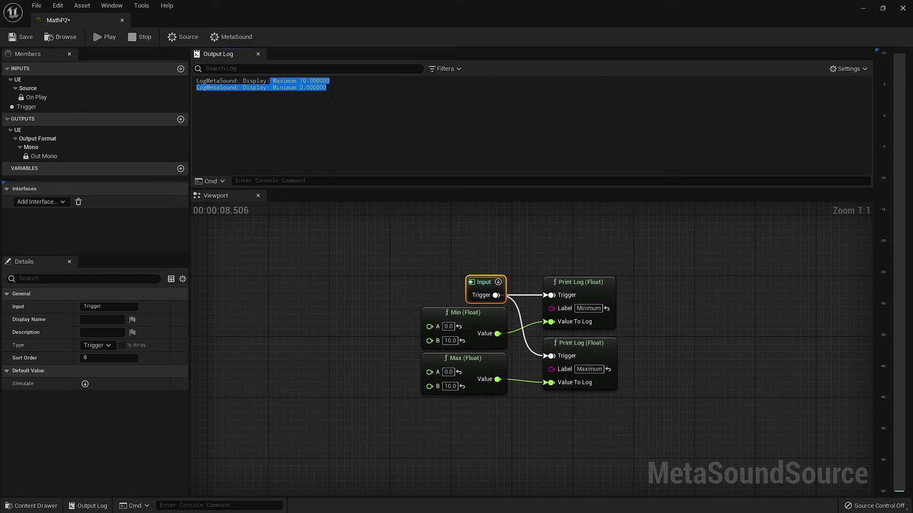